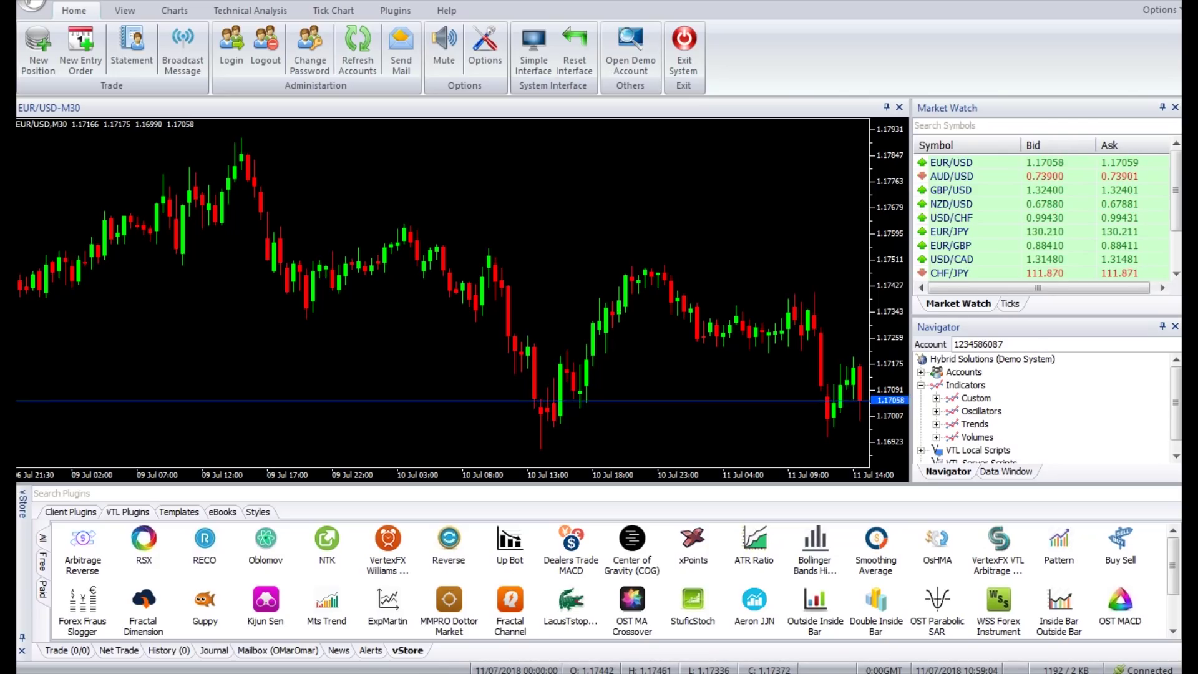
{"action": "left_click", "coordinate": [409, 651]}
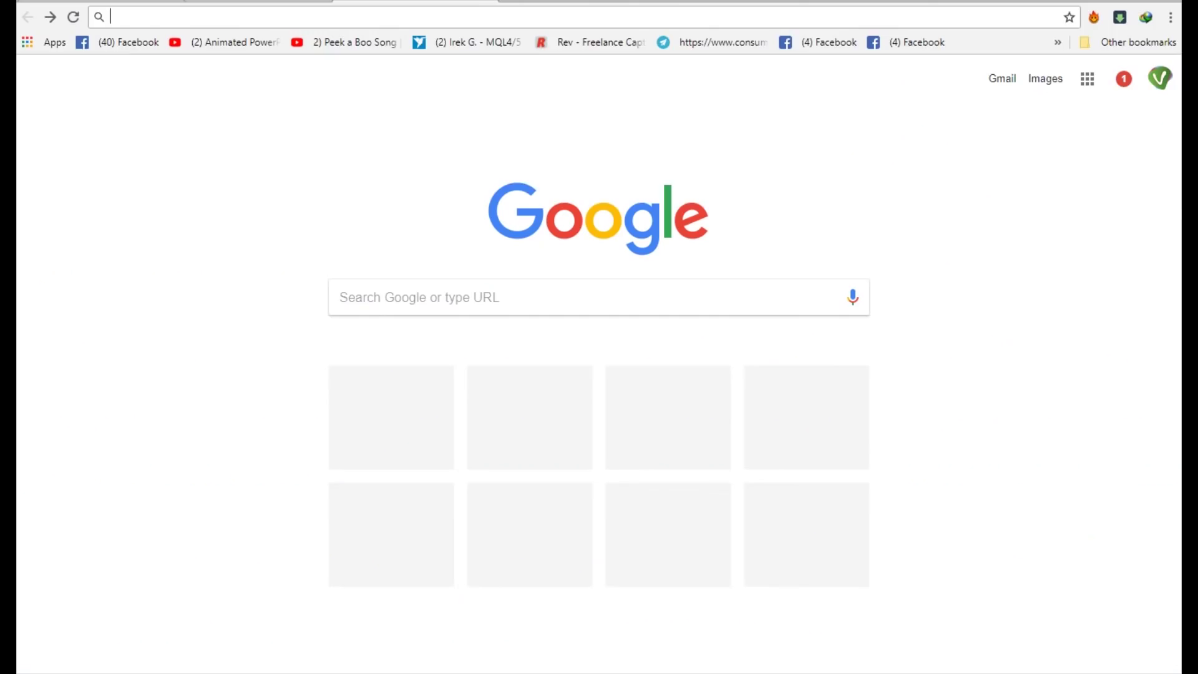
{"action": "type", "text": "www.vs"}
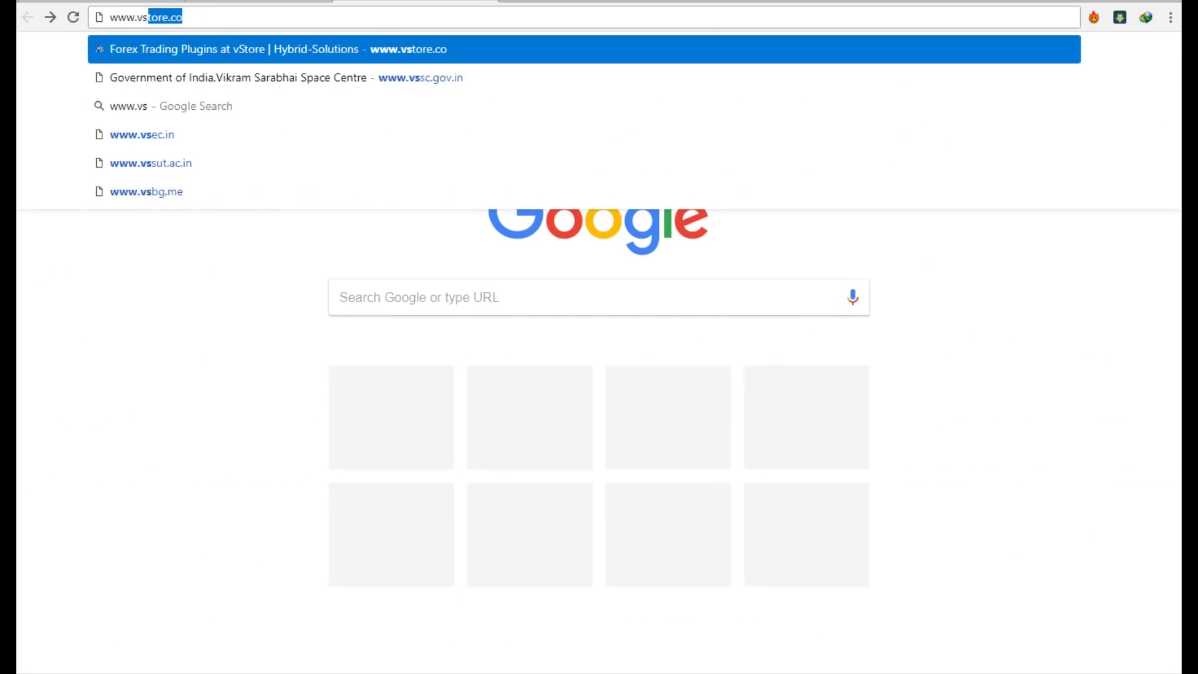
{"action": "type", "text": "tore.co"}
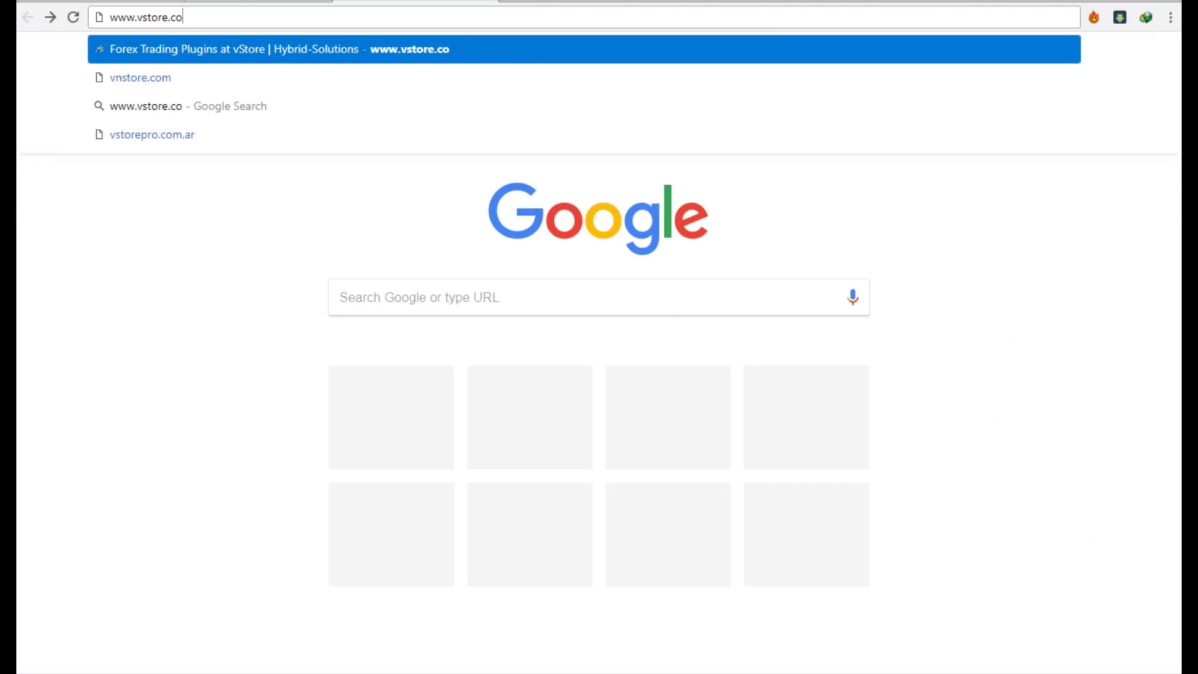
{"action": "key", "text": "Return"}
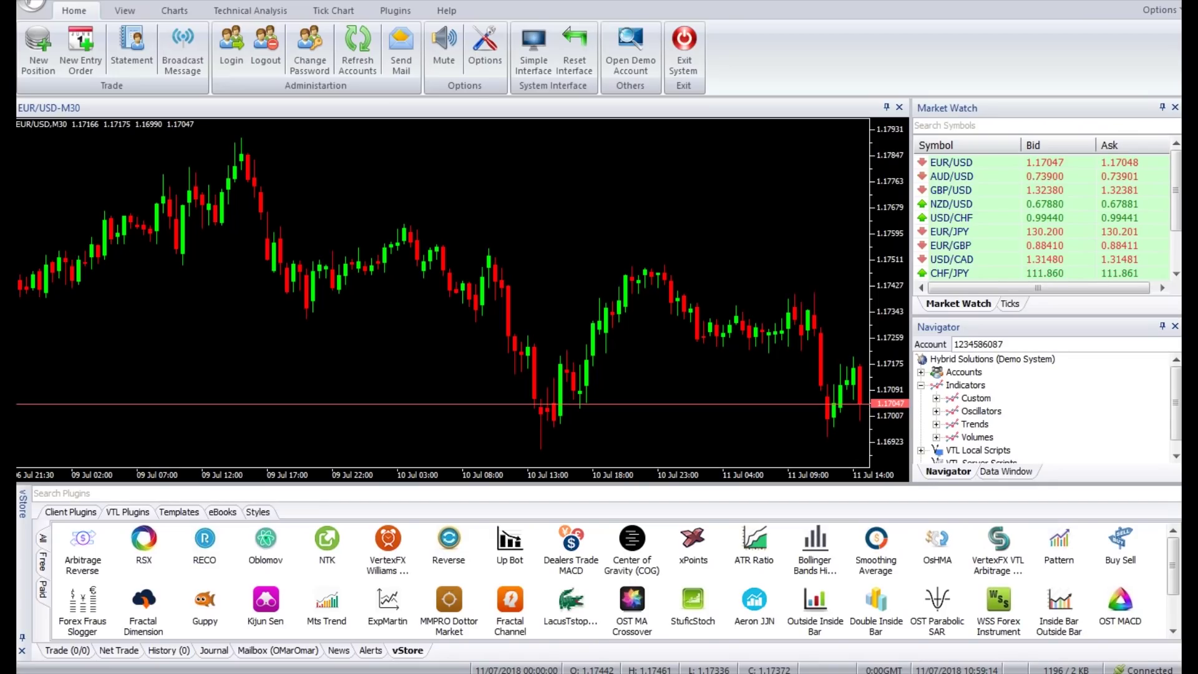
Download and install the MMPRO Dottor Market plugin from vStore and select its script among the local VTL scripts.
{"action": "right_click", "coordinate": [455, 603]}
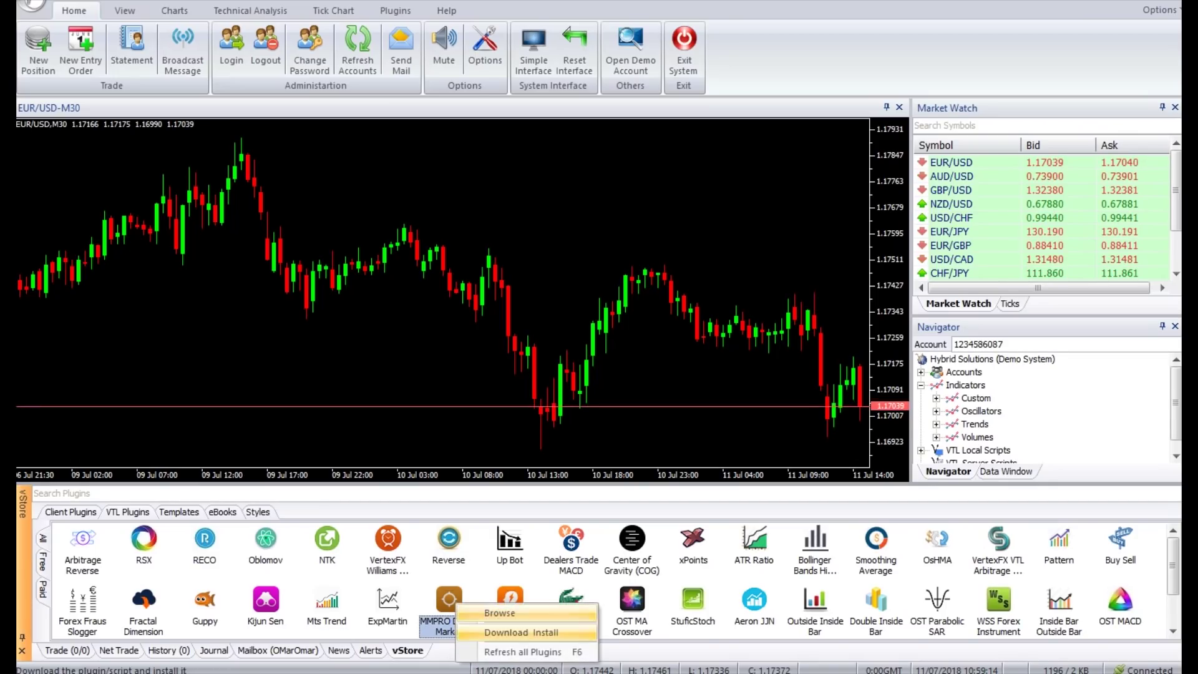
{"action": "left_click", "coordinate": [521, 632]}
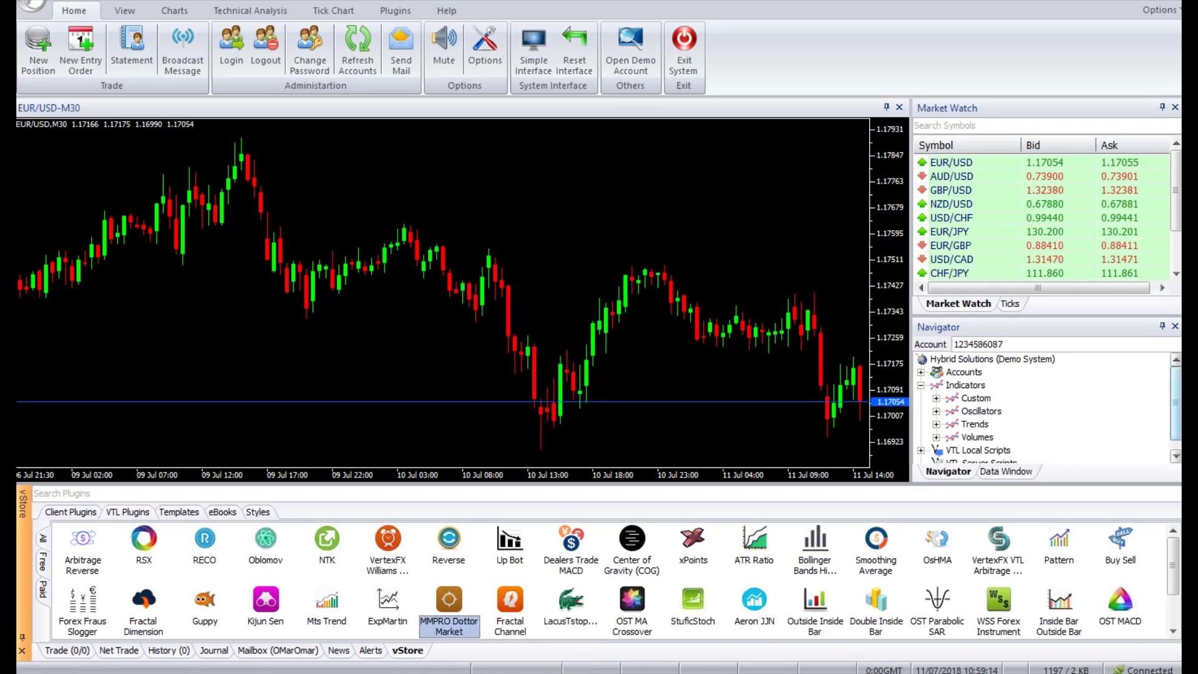
{"action": "scroll", "coordinate": [1024, 406], "scroll_direction": "down", "scroll_amount": 1}
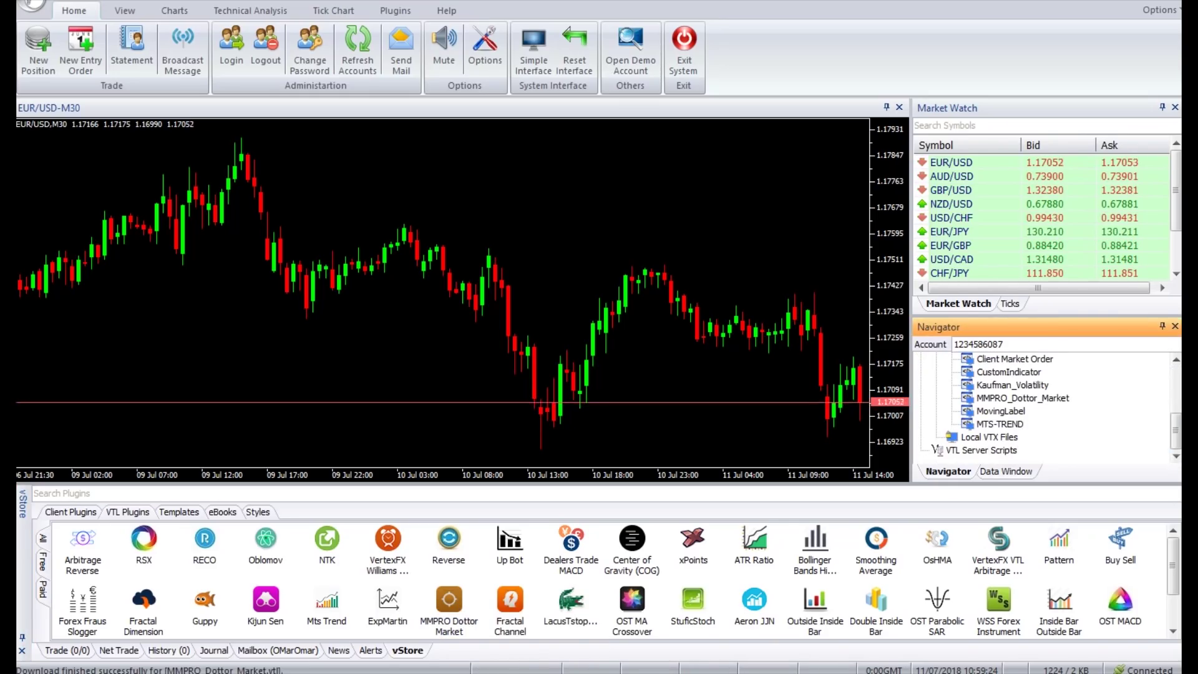
{"action": "left_click", "coordinate": [1023, 399]}
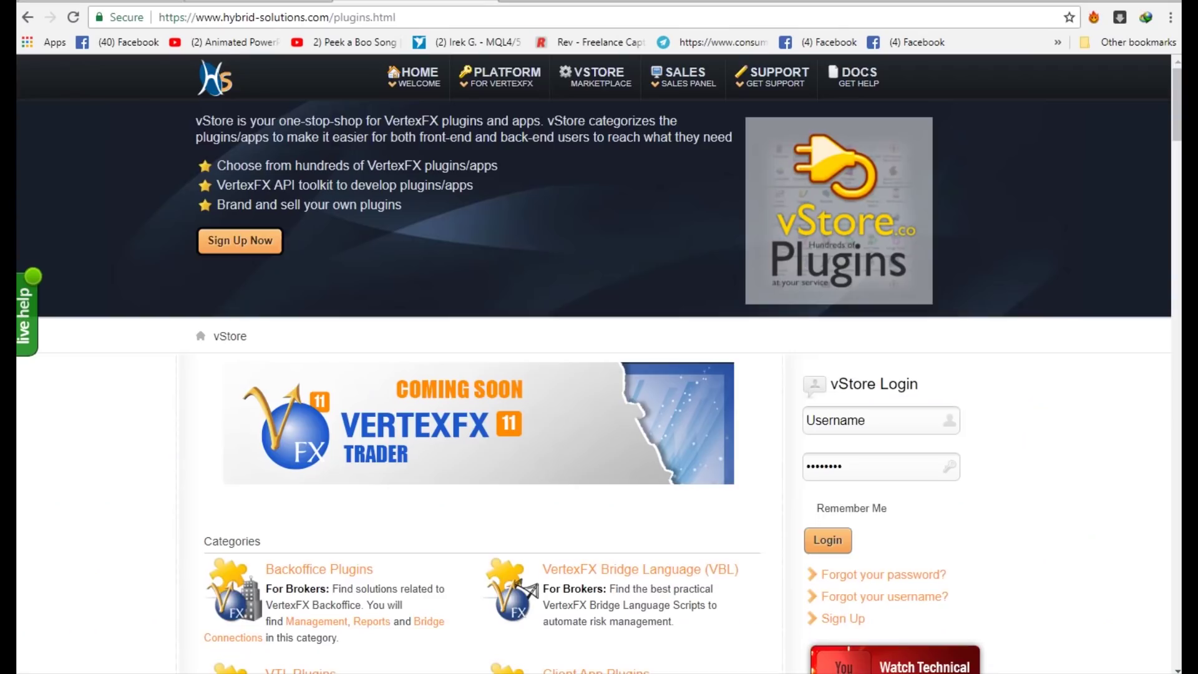
Switch to the browser and look through the plugin listings on the Hybrid Solutions plugins page.
{"action": "scroll", "coordinate": [599, 362], "scroll_direction": "down", "scroll_amount": 15}
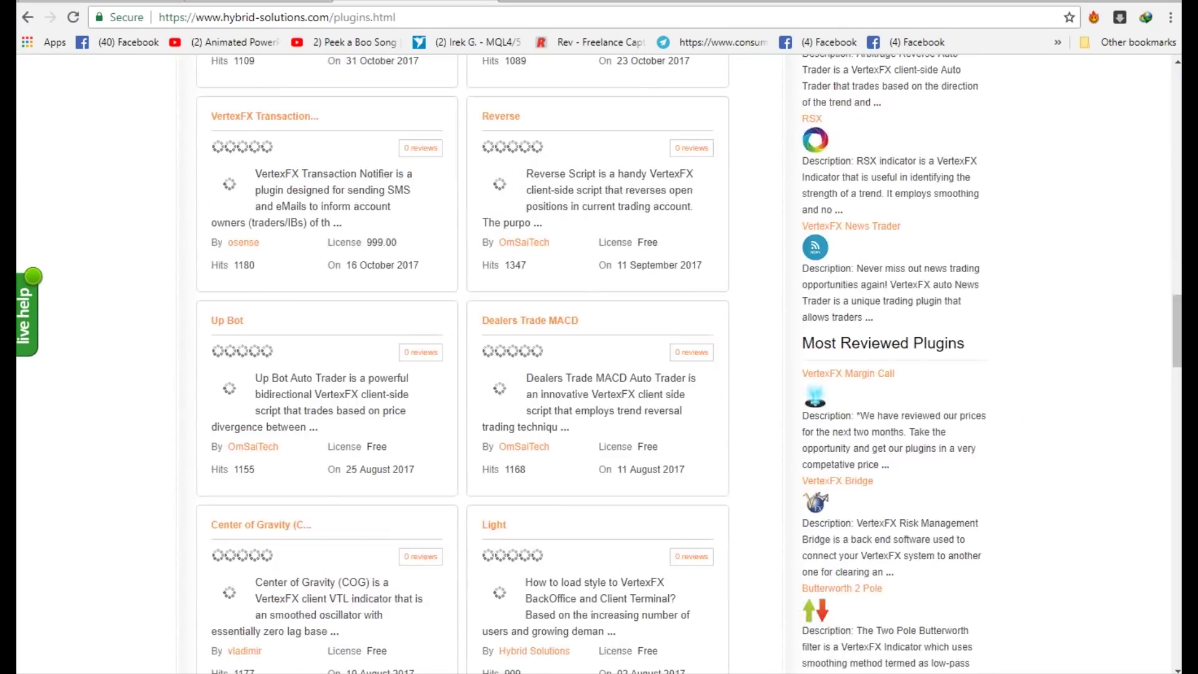
{"action": "scroll", "coordinate": [599, 362], "scroll_direction": "down", "scroll_amount": 9}
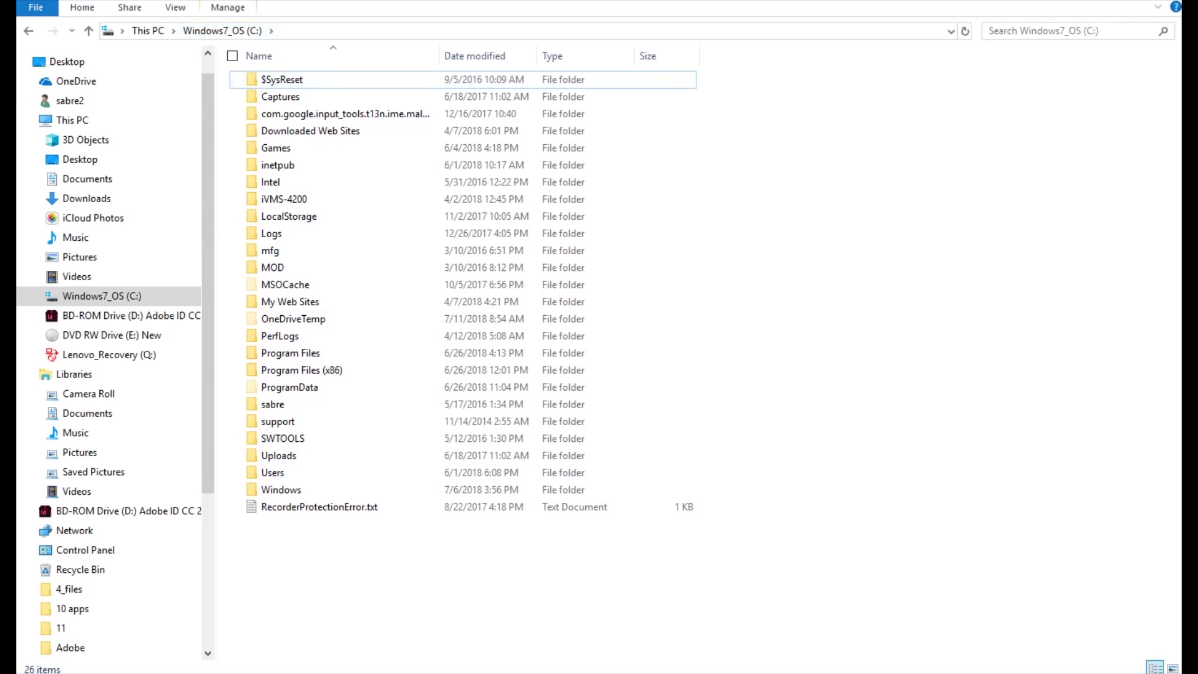
In File Explorer, open the Local VTL Scripts folder under the user profile's AppData\Roaming\VertexFX Client Terminals\VertexFX Trader 10\VTL10 on drive C.
{"action": "double_click", "coordinate": [273, 472]}
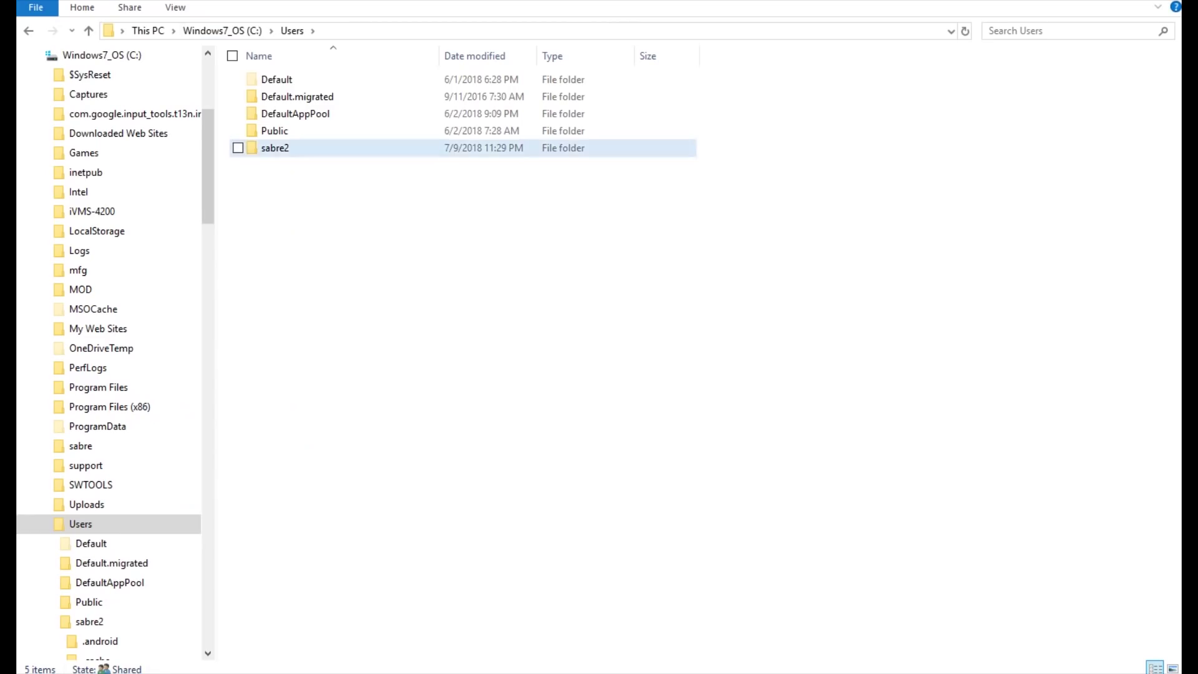
{"action": "double_click", "coordinate": [275, 150]}
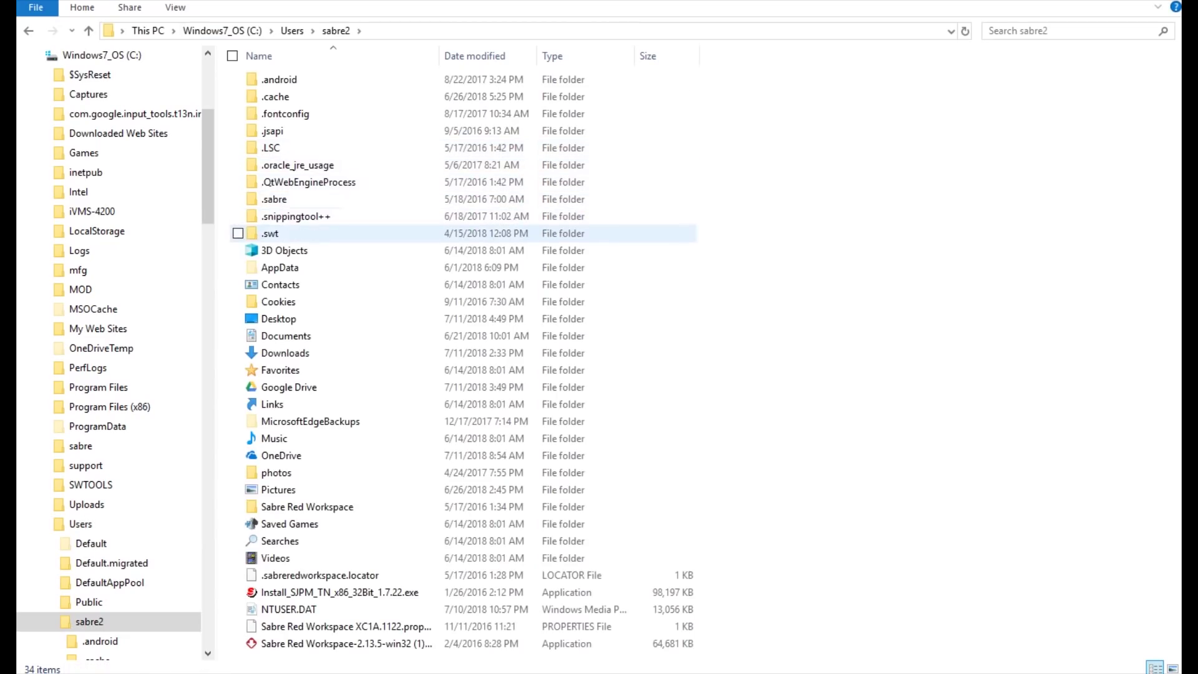
{"action": "double_click", "coordinate": [280, 267]}
{"action": "double_click", "coordinate": [280, 114]}
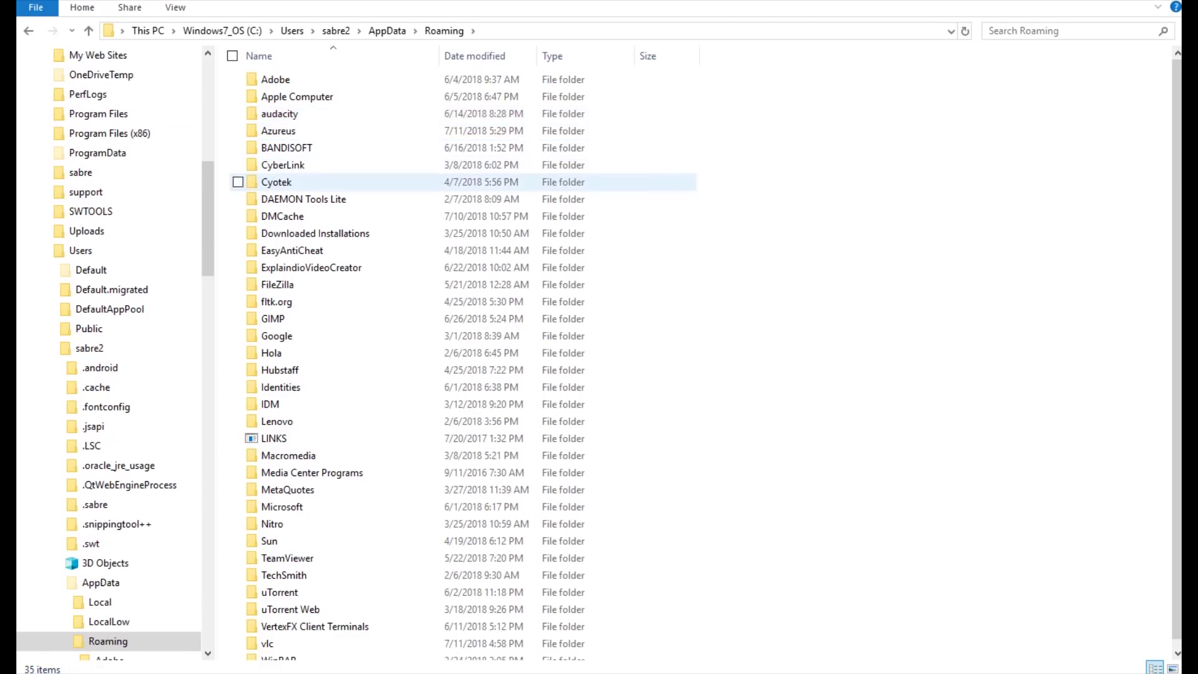
{"action": "key", "text": "v"}
{"action": "double_click", "coordinate": [306, 627]}
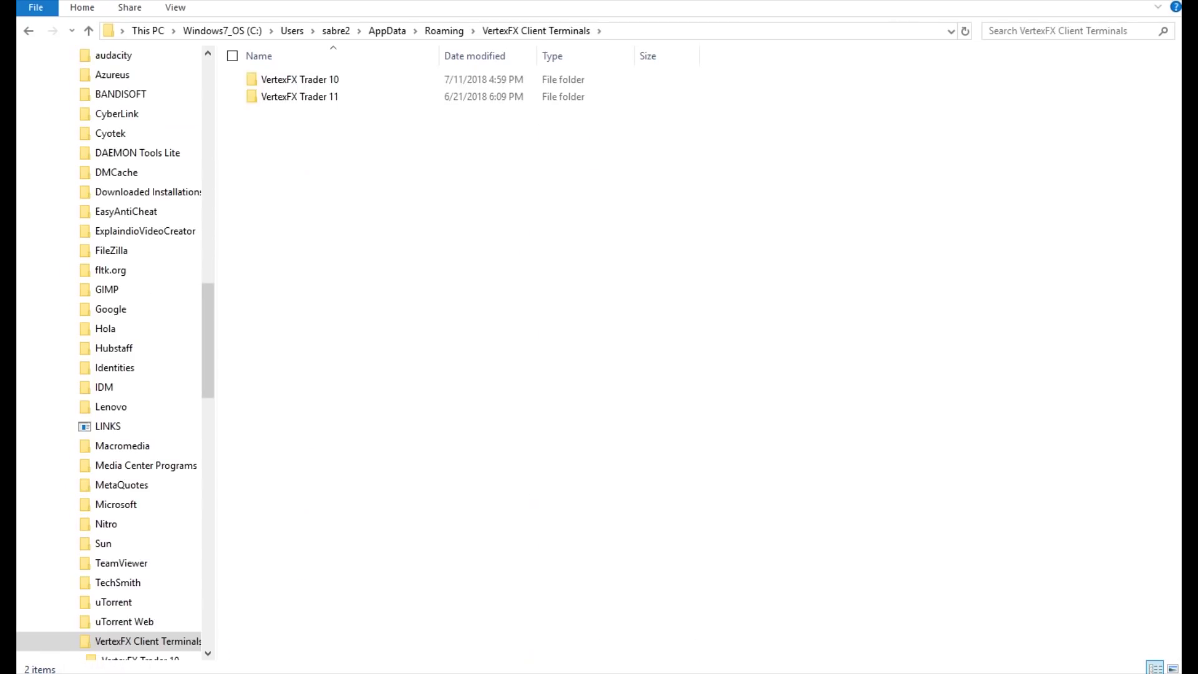
{"action": "left_click", "coordinate": [375, 77]}
{"action": "double_click", "coordinate": [375, 77]}
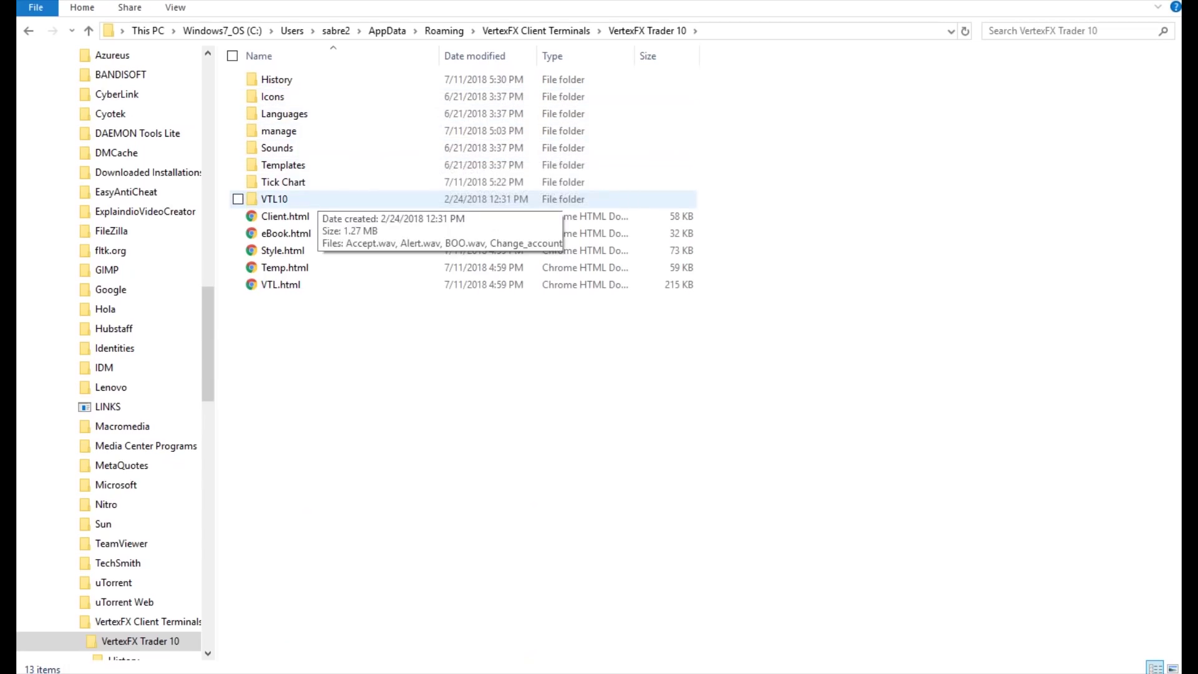
{"action": "double_click", "coordinate": [274, 199]}
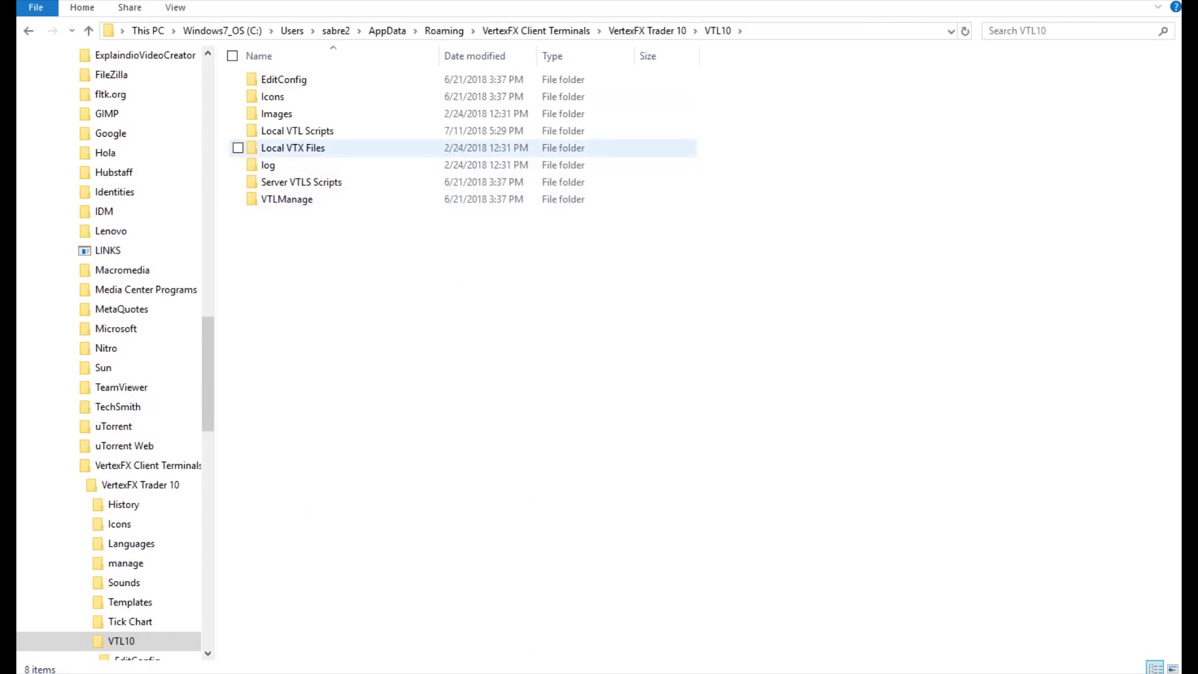
{"action": "double_click", "coordinate": [297, 130]}
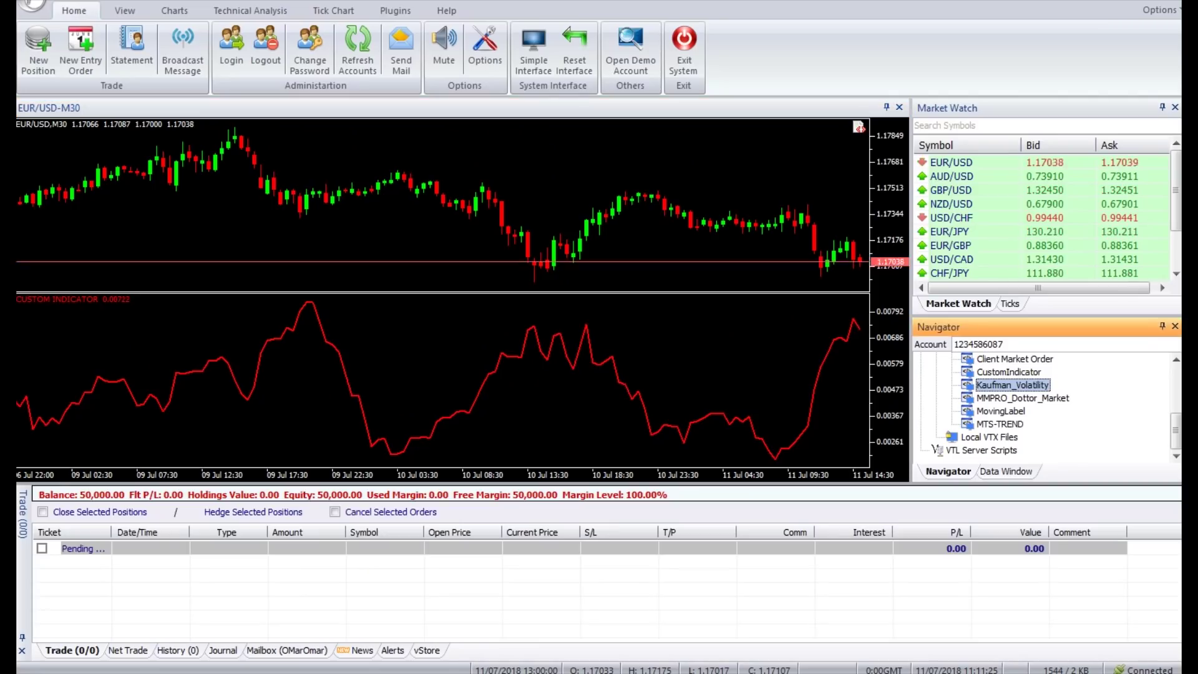
Attach the Kaufman_Volatility script to the EUR/USD M30 chart in the trading terminal.
{"action": "right_click", "coordinate": [999, 385]}
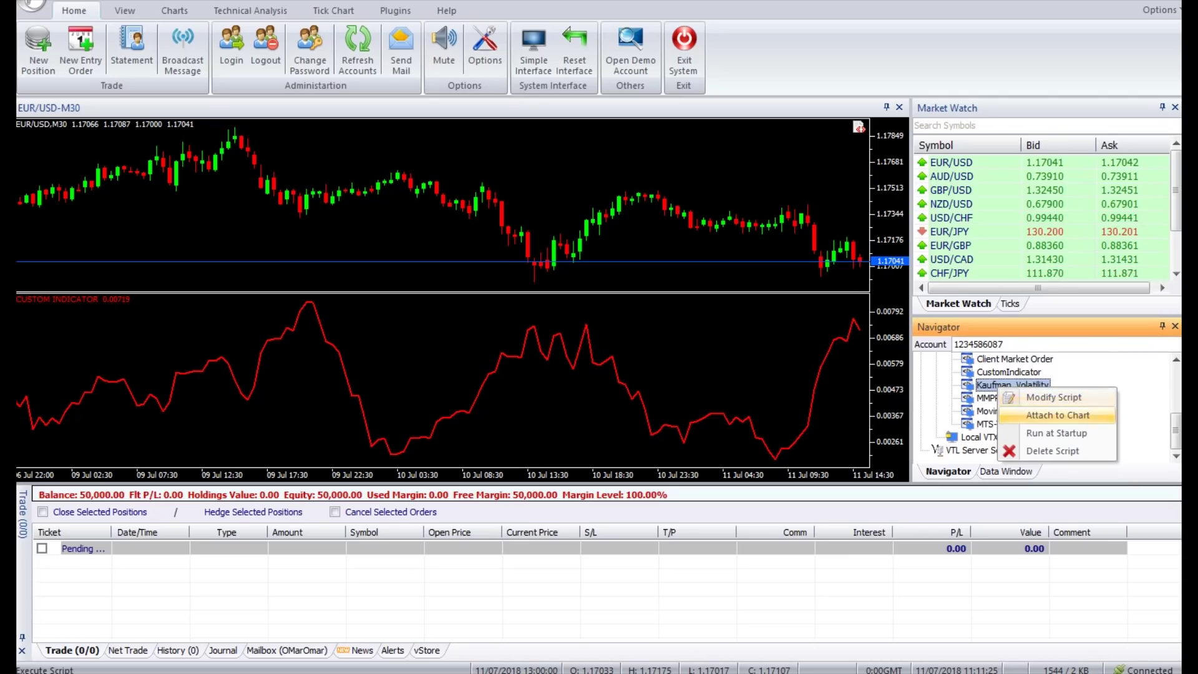
{"action": "left_click", "coordinate": [1058, 415]}
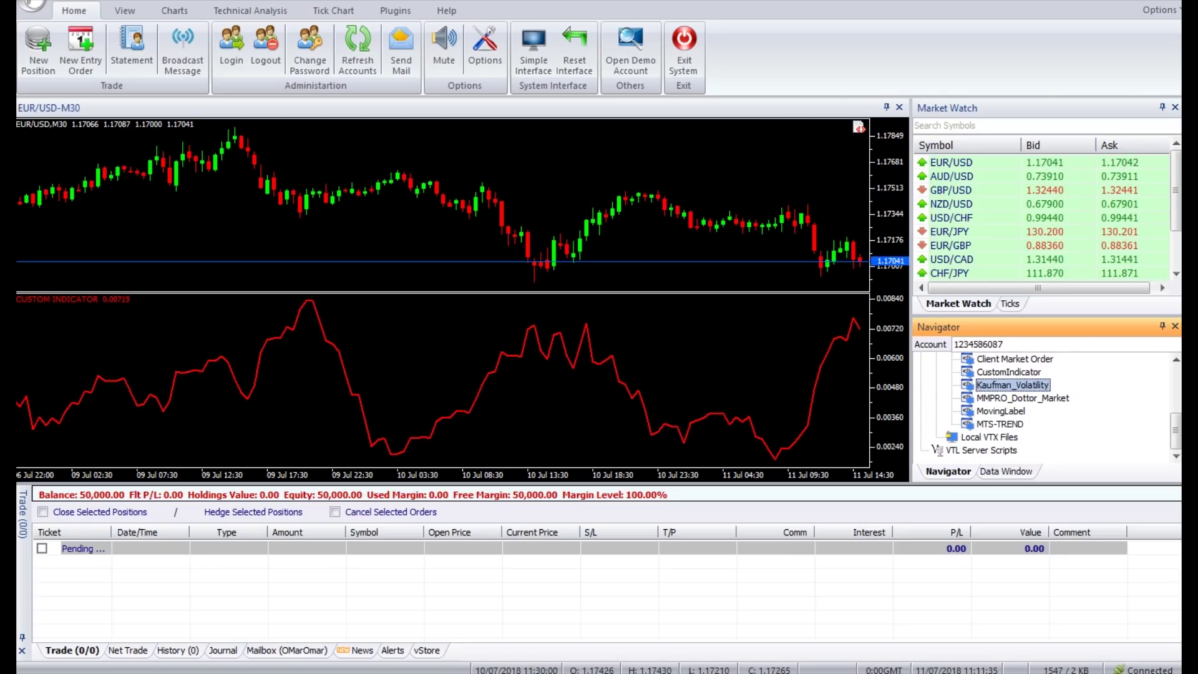
Switch to the VTL Editor, review the constants in the Kaufman_Volatility script's code, and return to the trading terminal.
{"action": "key", "text": "alt+Tab"}
{"action": "left_click", "coordinate": [485, 368]}
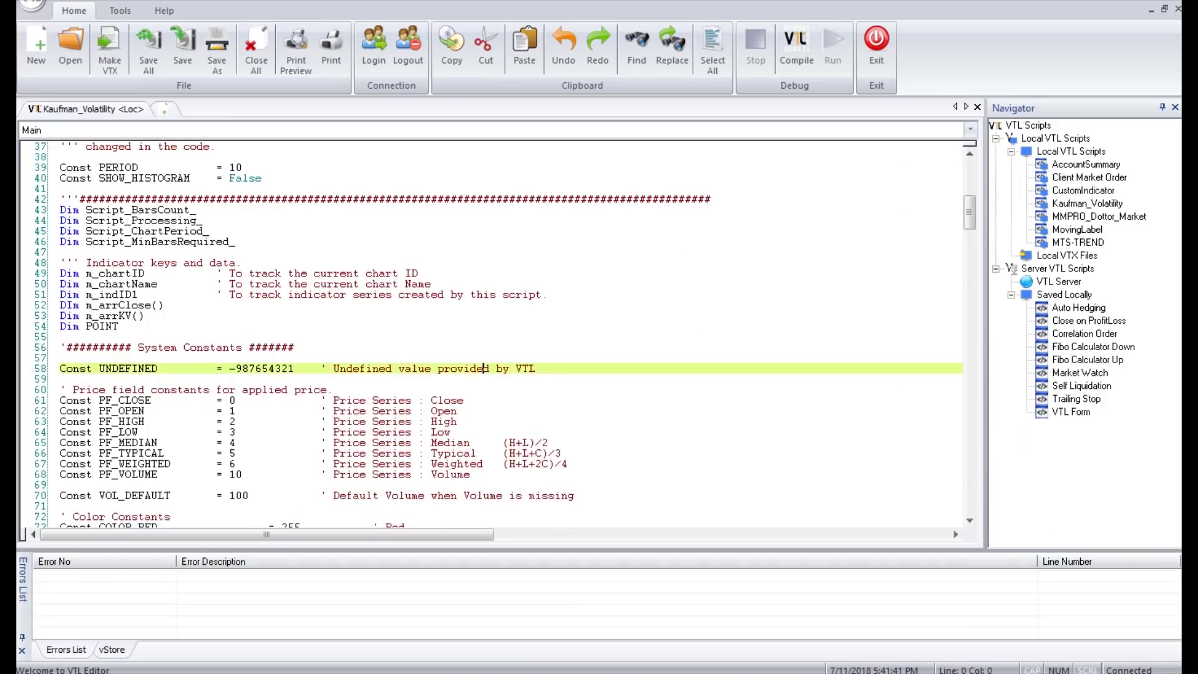
{"action": "scroll", "coordinate": [484, 368], "scroll_direction": "down", "scroll_amount": 6}
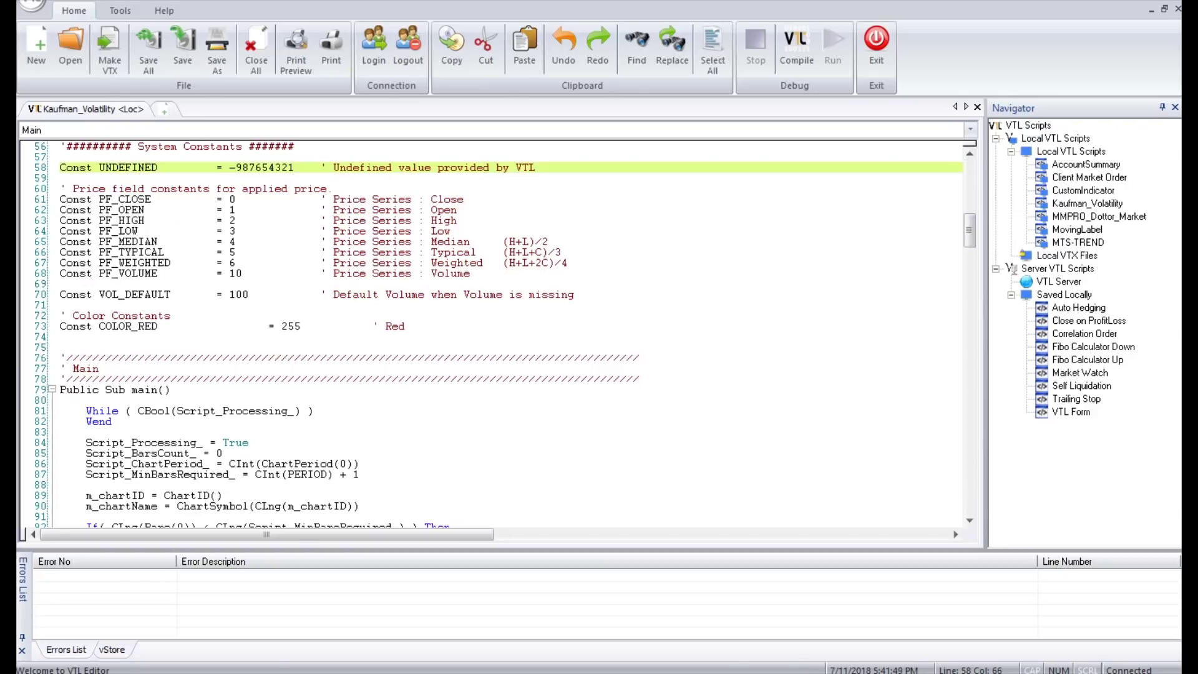
{"action": "key", "text": "super+Down"}
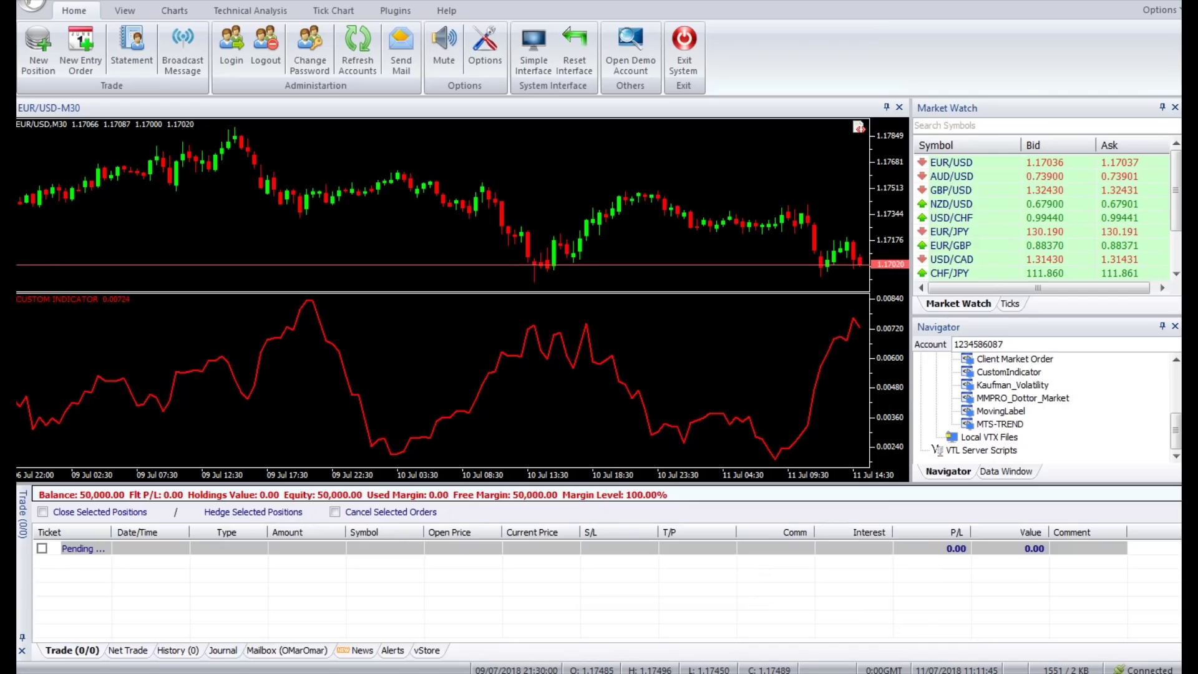
Examine the custom indicator curve against the price candles through the EUR/USD chart's history and back to recent bars.
{"action": "left_click_drag", "start_coordinate": [345, 219], "coordinate": [352, 218]}
{"action": "key", "text": "Left"}
{"action": "key", "text": "Left"}
{"action": "key", "text": "Left"}
{"action": "key", "text": "Left"}
{"action": "key", "text": "Left"}
{"action": "key", "text": "Left"}
{"action": "key", "text": "Left"}
{"action": "key", "text": "Left"}
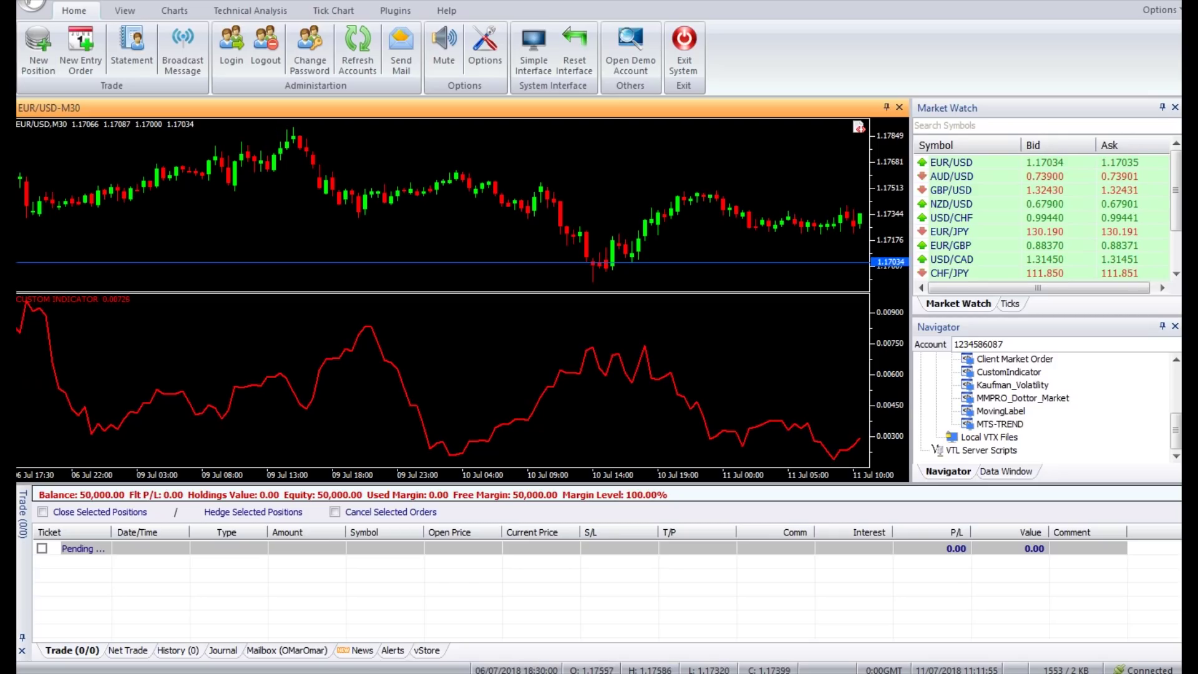
{"action": "scroll", "coordinate": [443, 293], "scroll_direction": "up", "scroll_amount": 20}
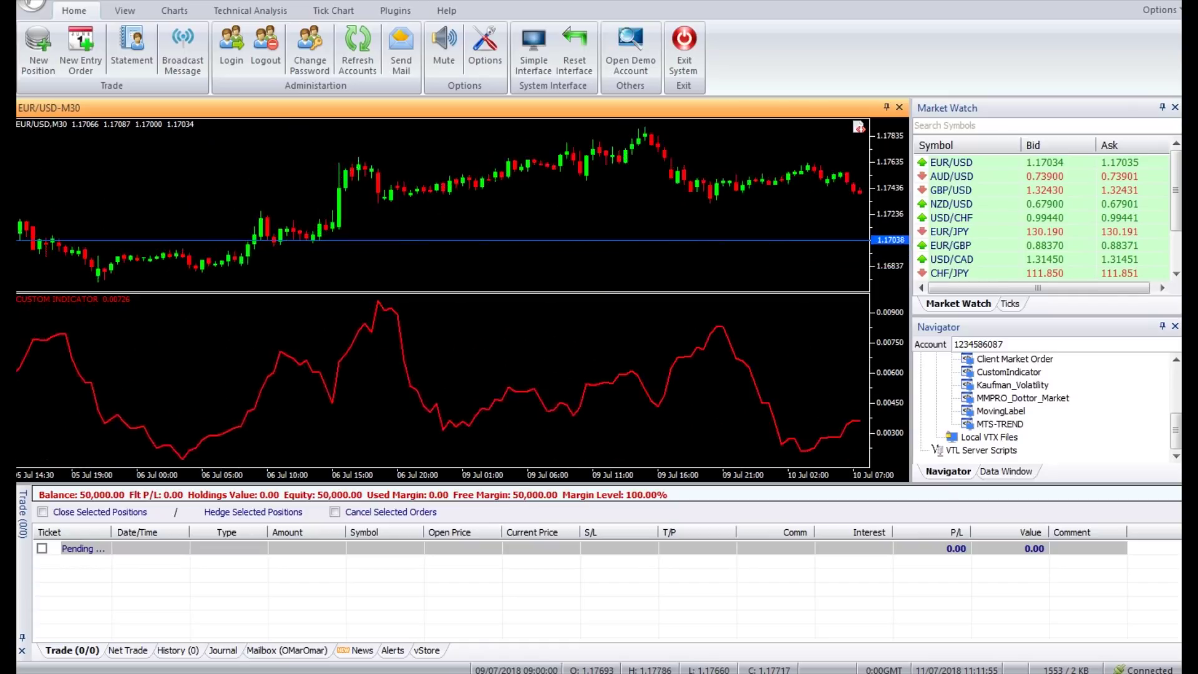
{"action": "key", "text": "Left"}
{"action": "key", "text": "Left"}
{"action": "key", "text": "Left"}
{"action": "key", "text": "Left"}
{"action": "key", "text": "Left"}
{"action": "key", "text": "Left"}
{"action": "key", "text": "Left"}
{"action": "key", "text": "Left"}
{"action": "key", "text": "Left"}
{"action": "key", "text": "Left"}
{"action": "key", "text": "Left"}
{"action": "key", "text": "Left"}
{"action": "key", "text": "Left"}
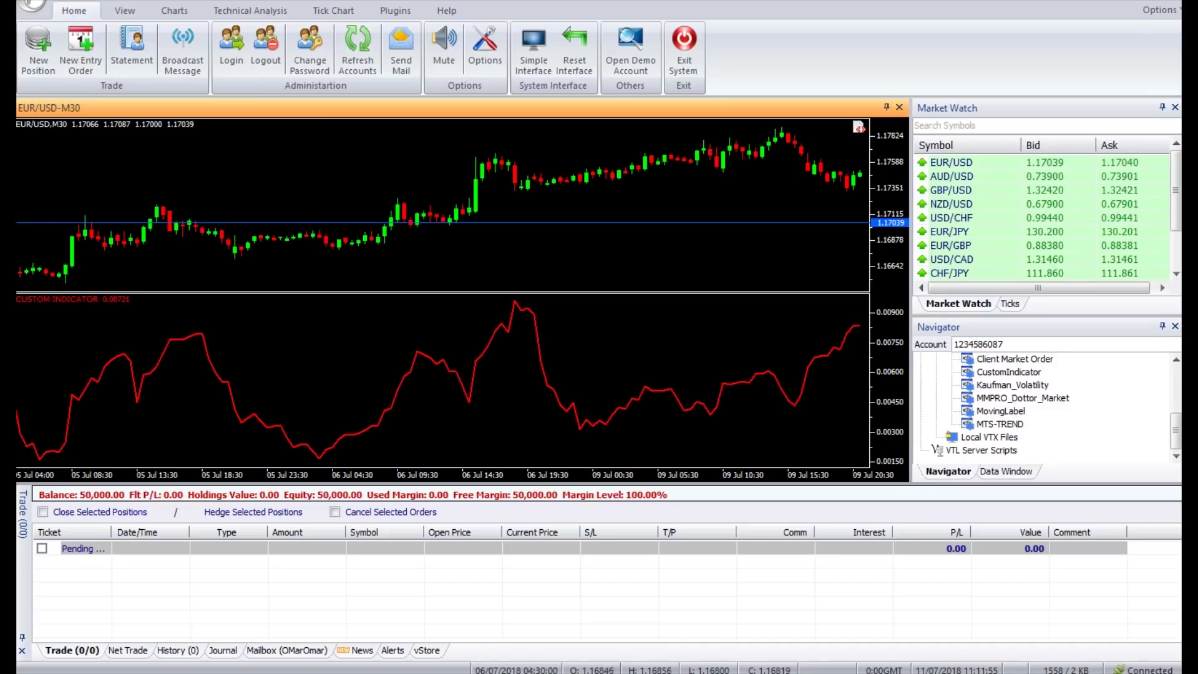
{"action": "key", "text": "Right"}
{"action": "key", "text": "Right"}
{"action": "key", "text": "Right"}
{"action": "key", "text": "Right"}
{"action": "key", "text": "Right"}
{"action": "key", "text": "Right"}
{"action": "key", "text": "Right"}
{"action": "key", "text": "Right"}
{"action": "key", "text": "Right"}
{"action": "key", "text": "Right"}
{"action": "key", "text": "Right"}
{"action": "key", "text": "Right"}
{"action": "key", "text": "Right"}
{"action": "key", "text": "Right"}
{"action": "key", "text": "Right"}
{"action": "key", "text": "Right"}
{"action": "key", "text": "Right"}
{"action": "key", "text": "Right"}
{"action": "key", "text": "Right"}
{"action": "key", "text": "Right"}
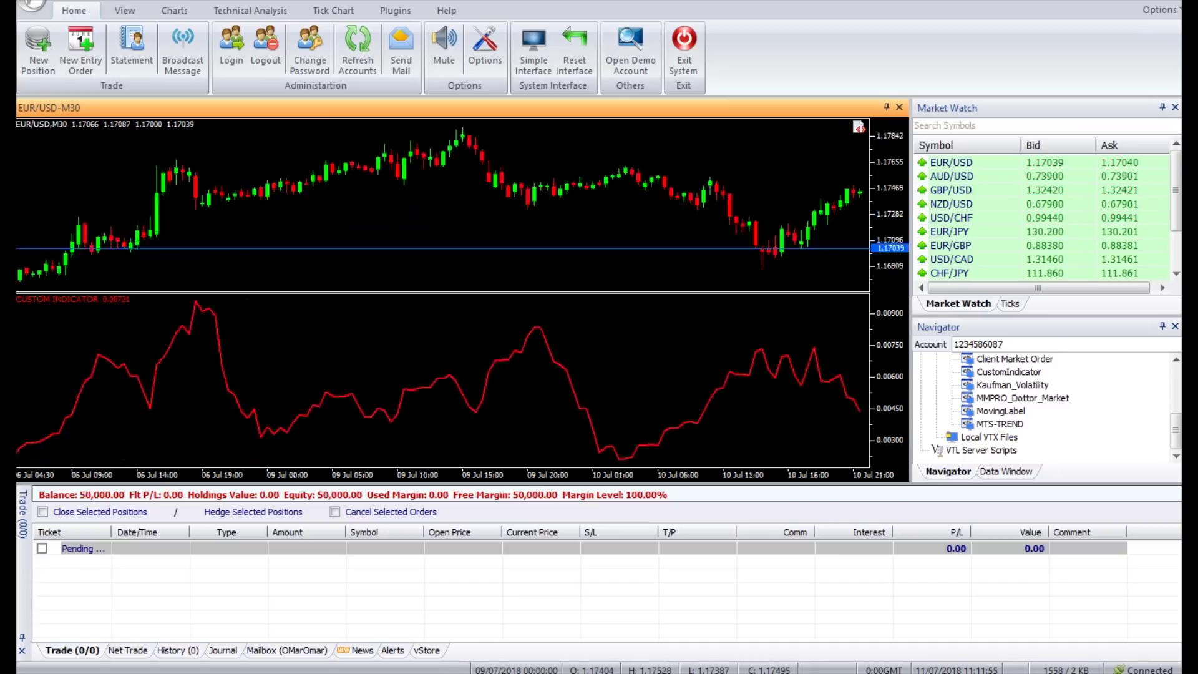
{"action": "key", "text": "Right"}
{"action": "key", "text": "Right"}
{"action": "key", "text": "Right"}
{"action": "key", "text": "Right"}
{"action": "key", "text": "Right"}
{"action": "key", "text": "Right"}
{"action": "key", "text": "Right"}
{"action": "key", "text": "Right"}
{"action": "key", "text": "Right"}
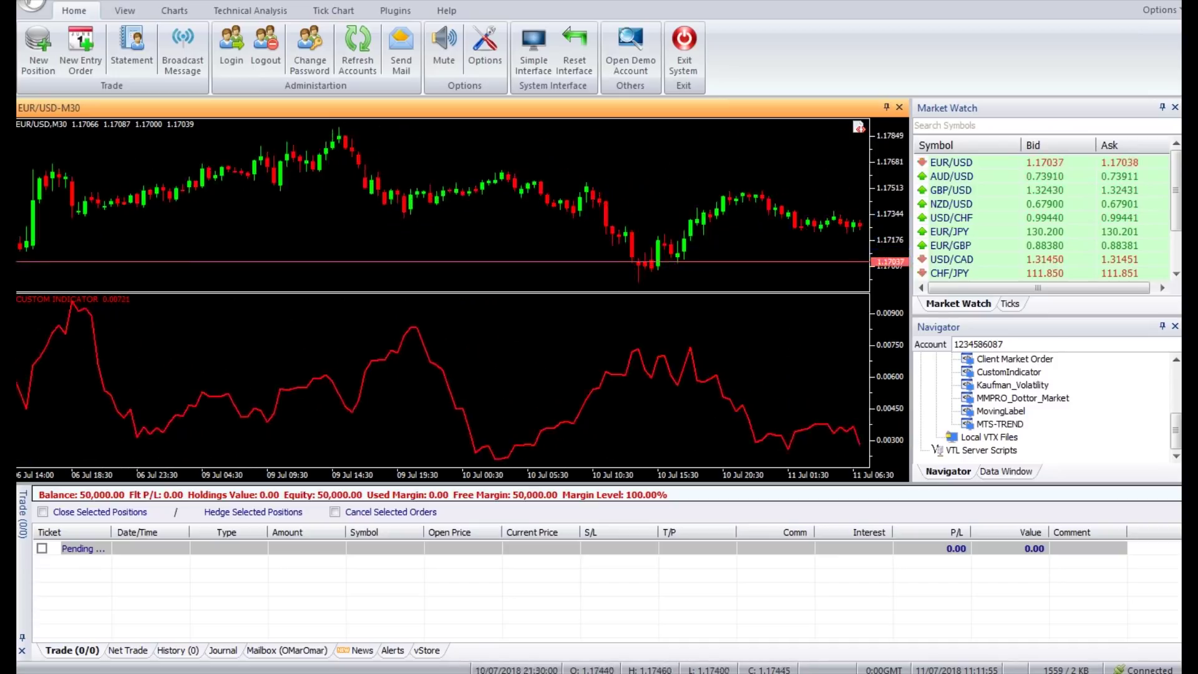
{"action": "key", "text": "Right"}
{"action": "key", "text": "Right"}
{"action": "key", "text": "Right"}
{"action": "key", "text": "Right"}
{"action": "key", "text": "Right"}
{"action": "key", "text": "Right"}
{"action": "key", "text": "Right"}
{"action": "key", "text": "Right"}
{"action": "key", "text": "Right"}
{"action": "key", "text": "Right"}
{"action": "key", "text": "Right"}
{"action": "key", "text": "Right"}
{"action": "key", "text": "Right"}
{"action": "key", "text": "Right"}
{"action": "key", "text": "Right"}
{"action": "key", "text": "Right"}
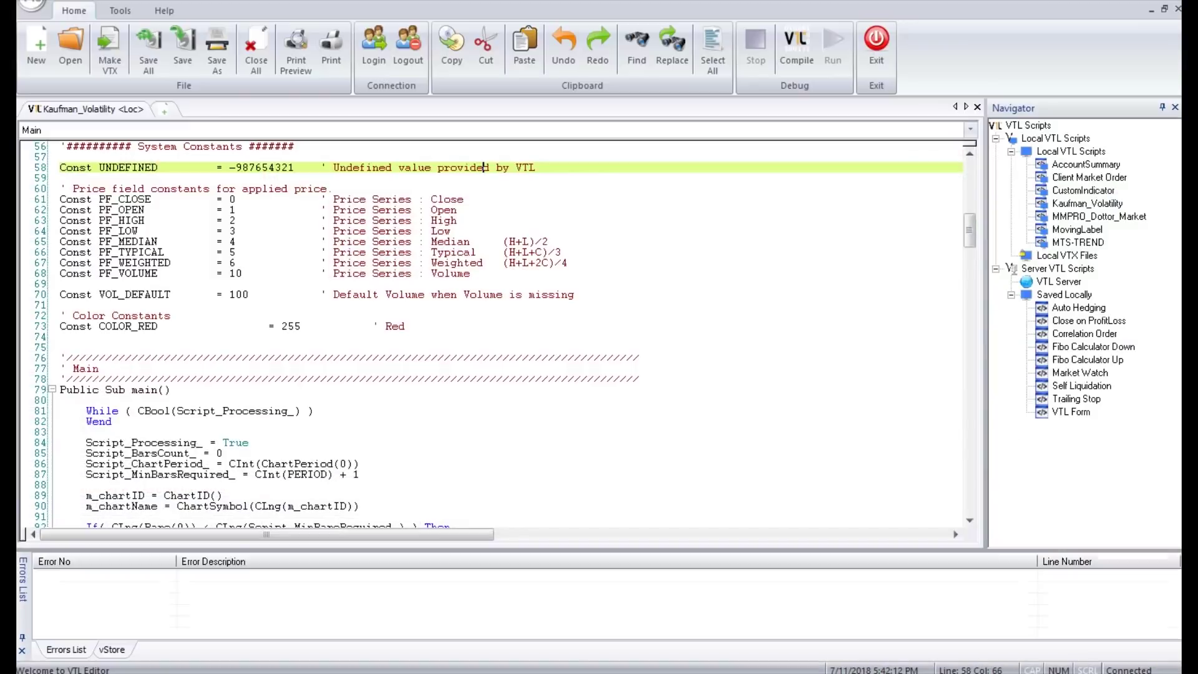
Switch to the VTL Editor and examine the median, typical and weighted price constants in the Kaufman_Volatility script.
{"action": "left_click", "coordinate": [223, 453]}
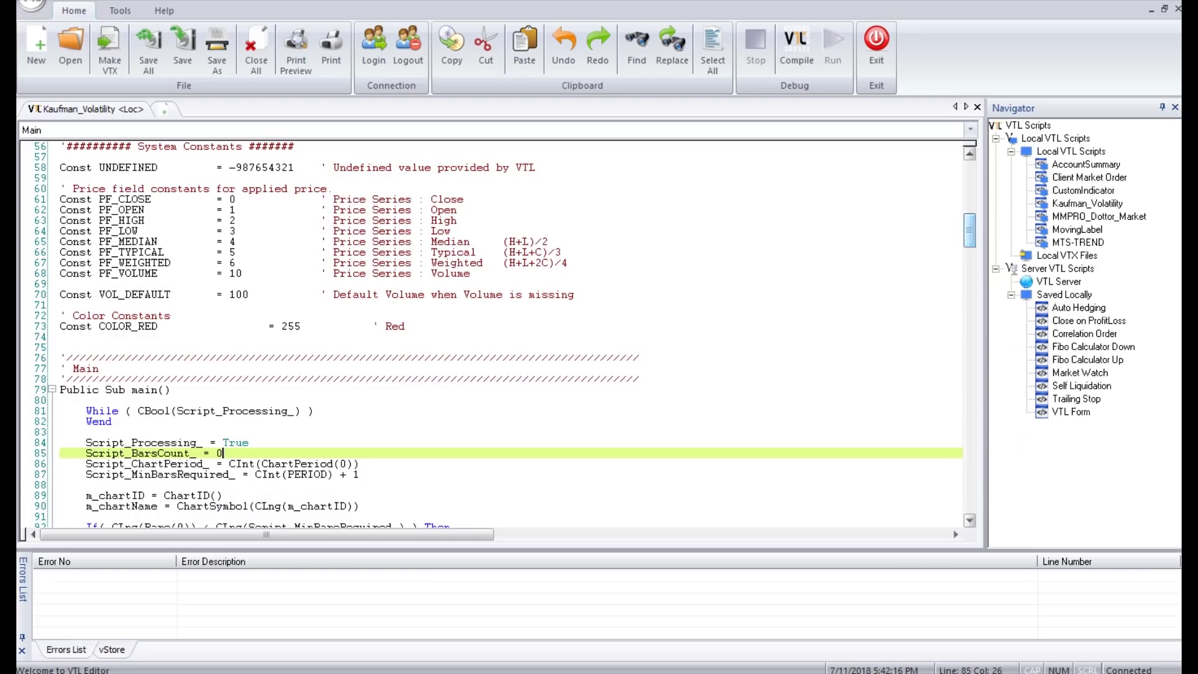
{"action": "left_click_drag", "start_coordinate": [157, 241], "coordinate": [549, 242]}
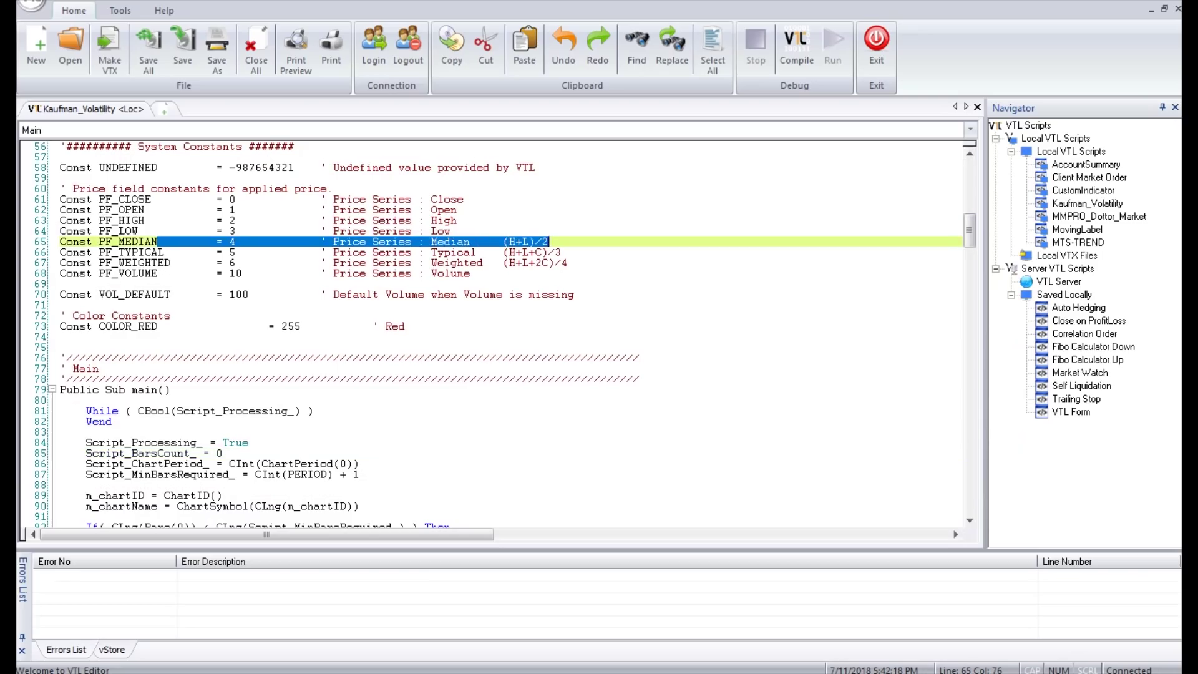
{"action": "left_click", "coordinate": [562, 253]}
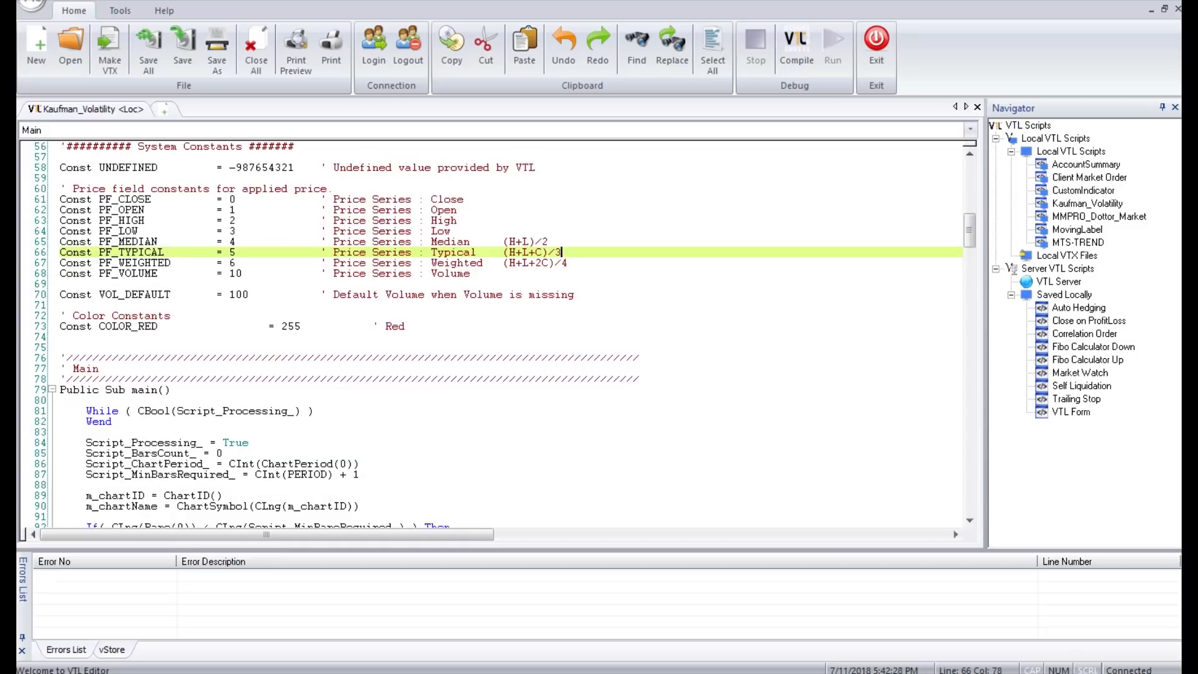
{"action": "left_click", "coordinate": [341, 263]}
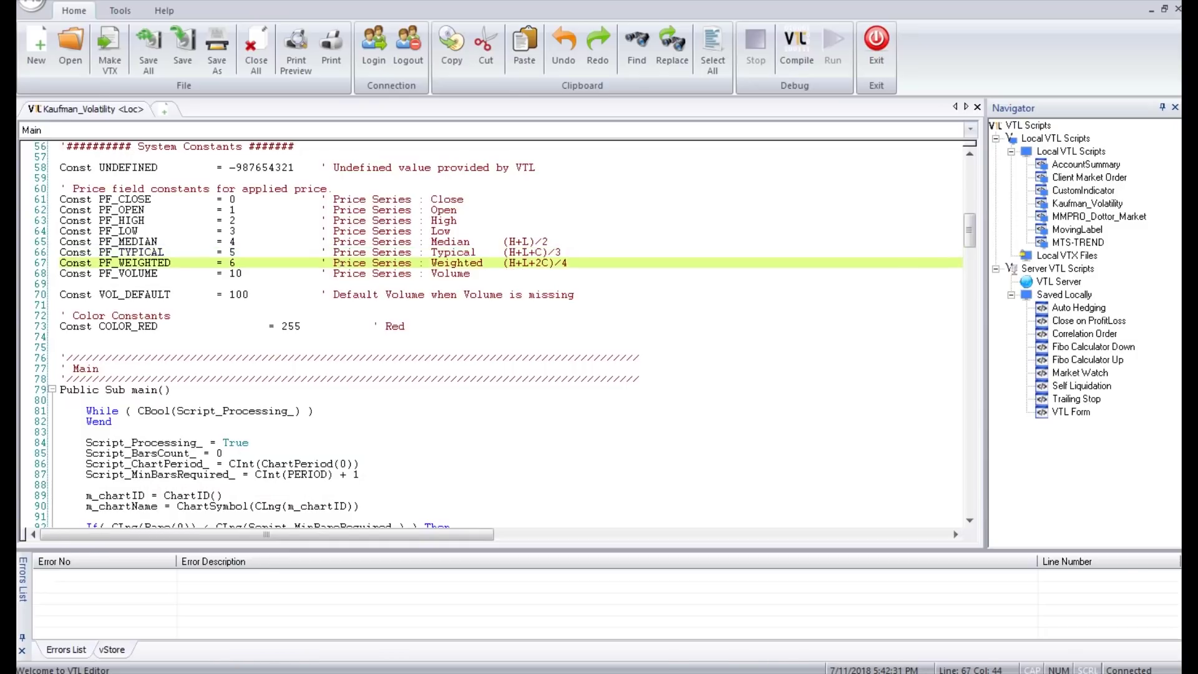